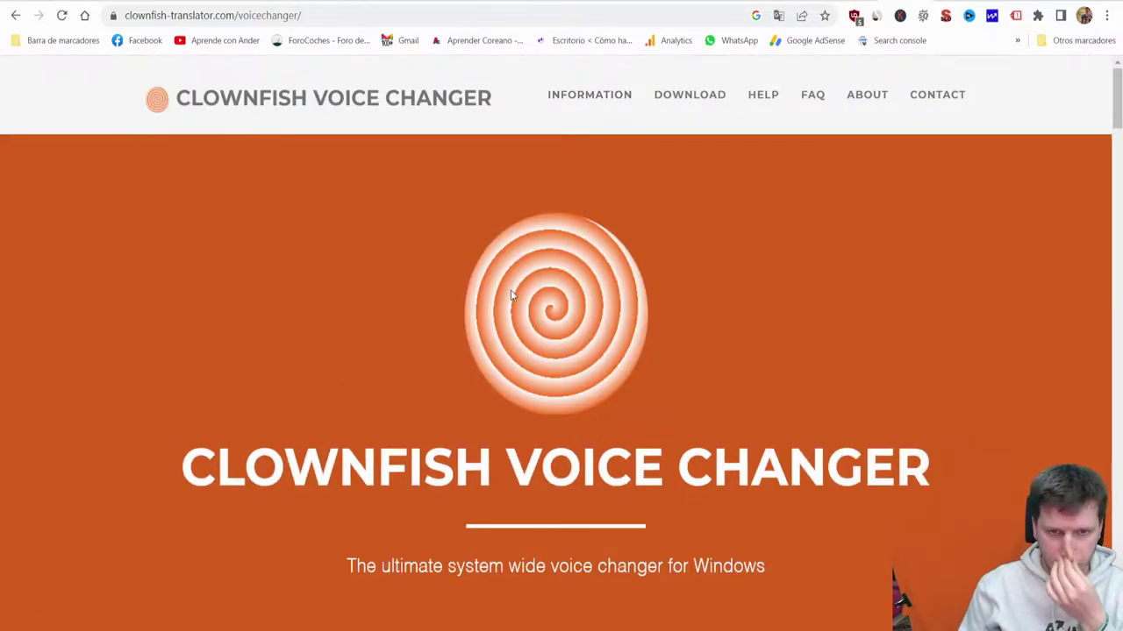
Download the 64bit (64bit VST) version of Clownfish Voice Changer from the site's download page and launch its installer
click(674, 104)
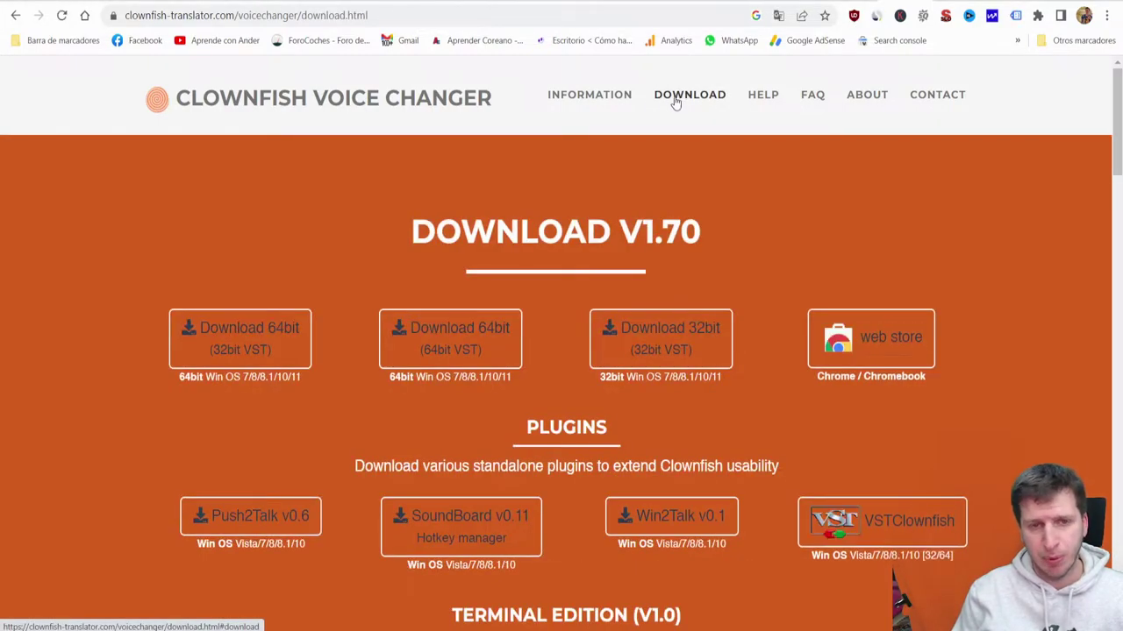
scroll(527, 333, down, 1)
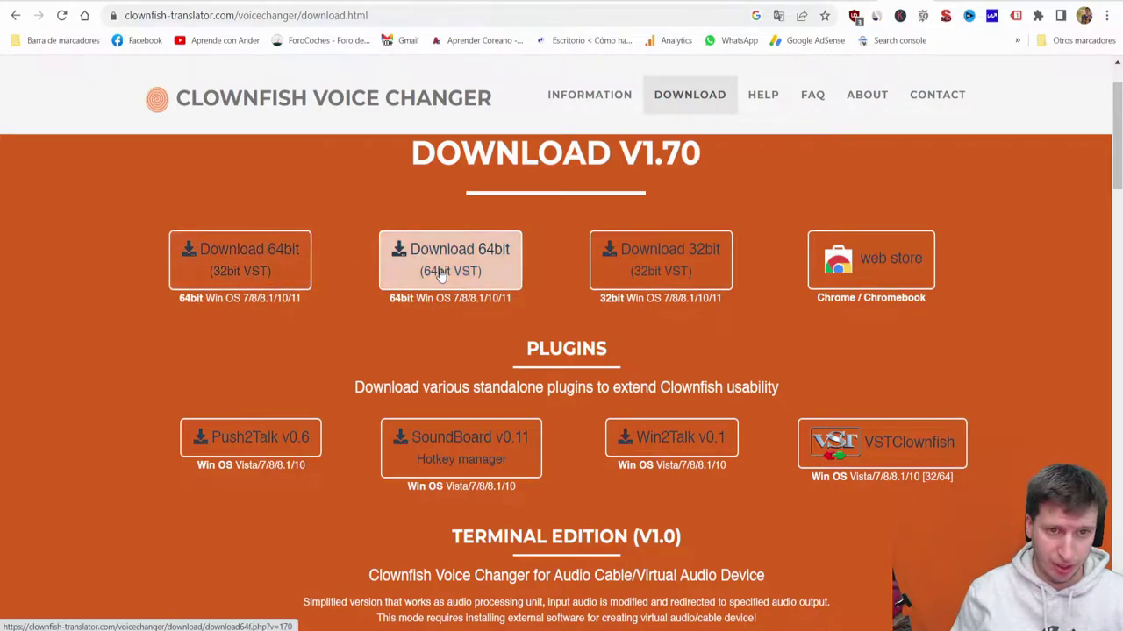
click(214, 276)
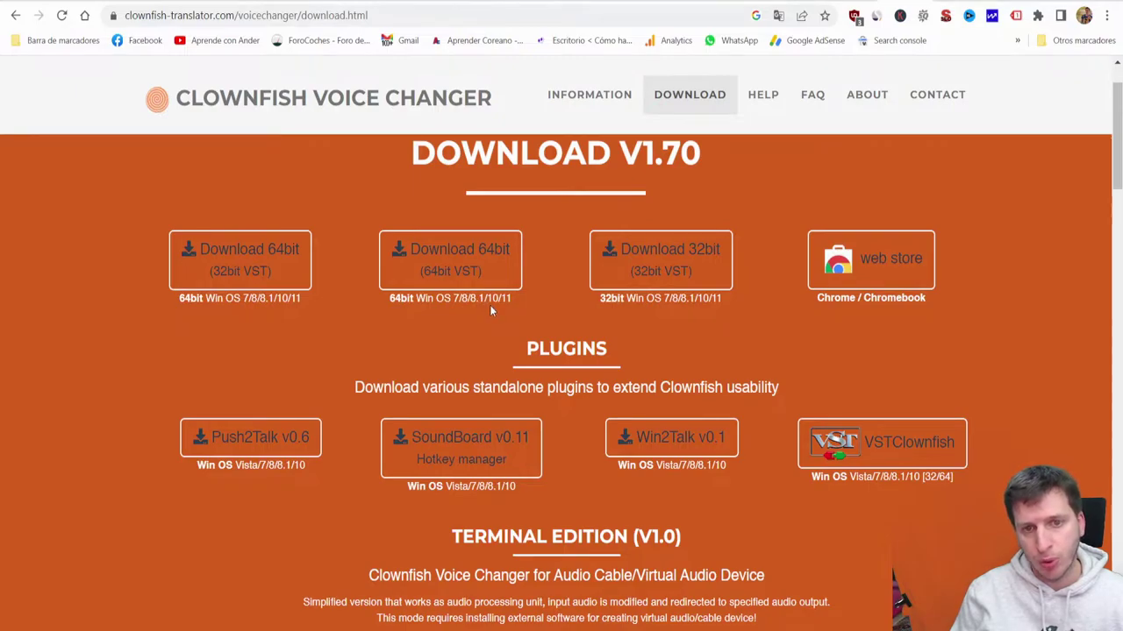
click(483, 254)
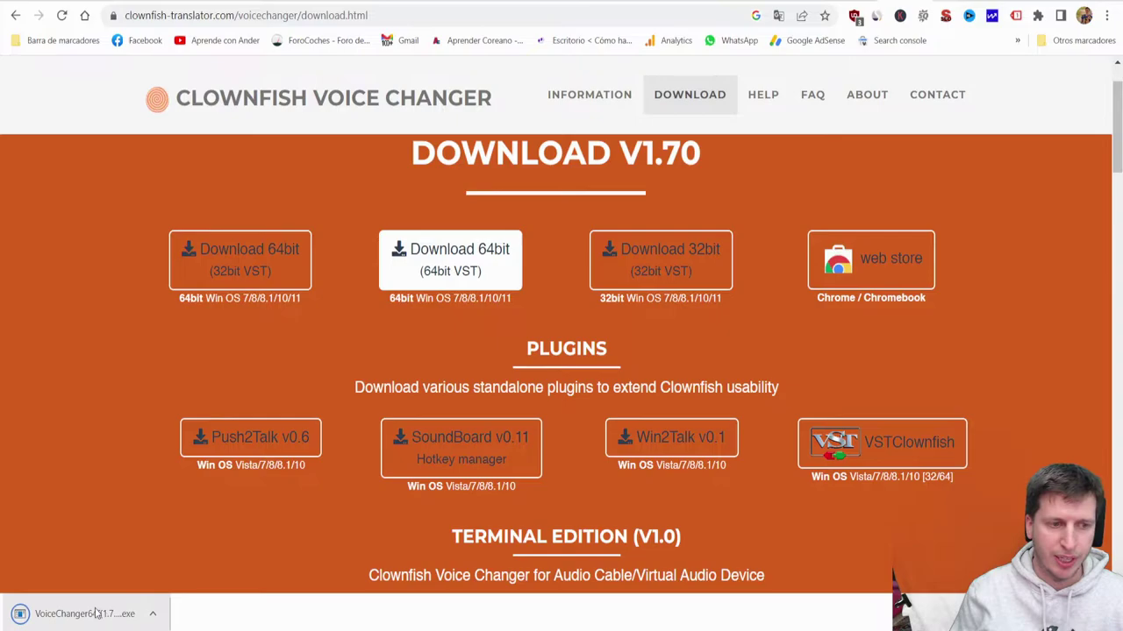
click(95, 615)
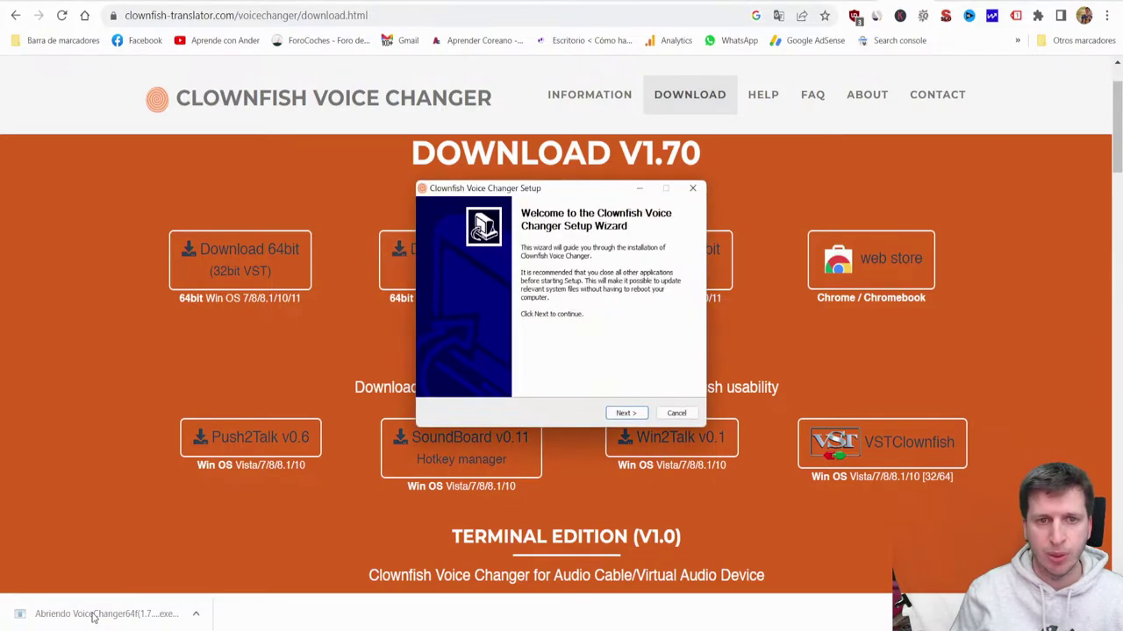
Start the installation with the default components selected and the default destination folder
click(622, 413)
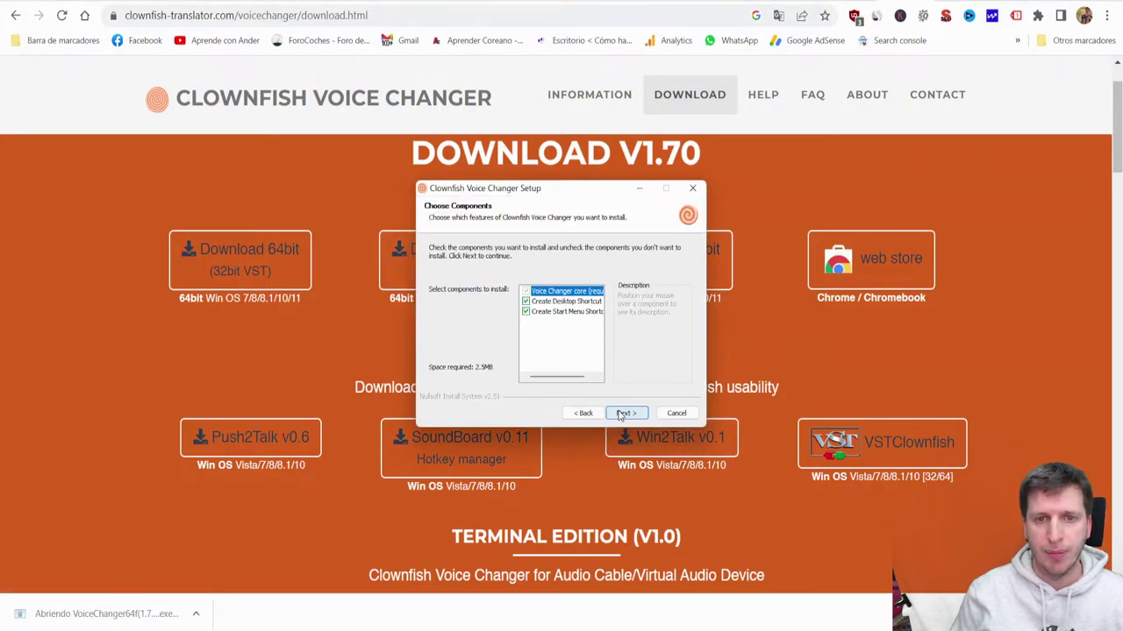
drag(534, 378, 544, 378)
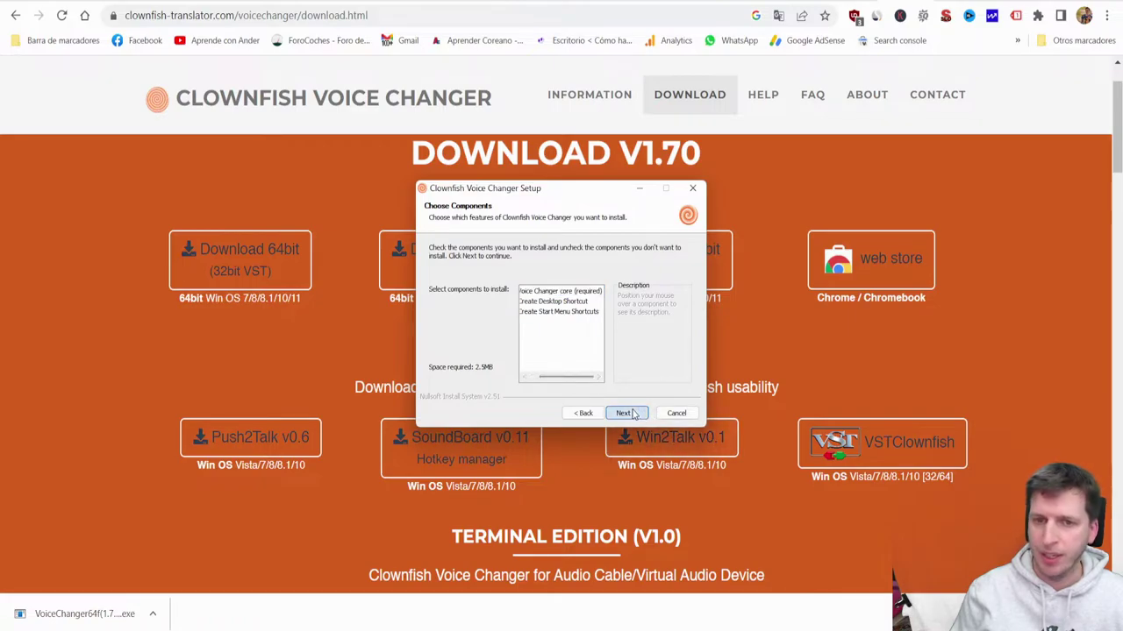
click(633, 414)
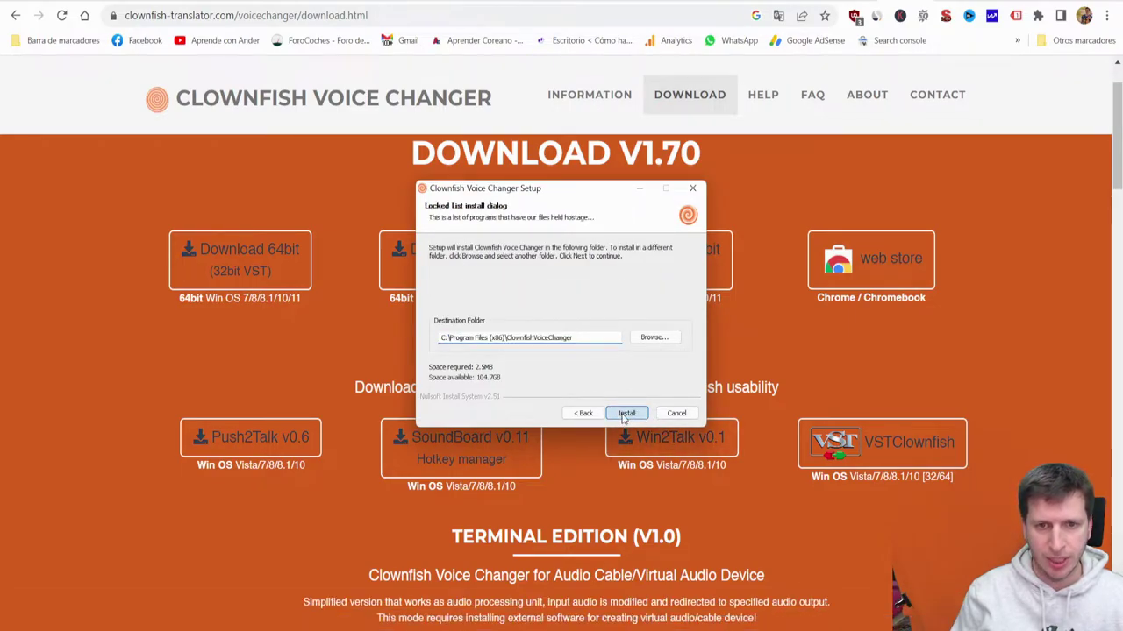
click(624, 415)
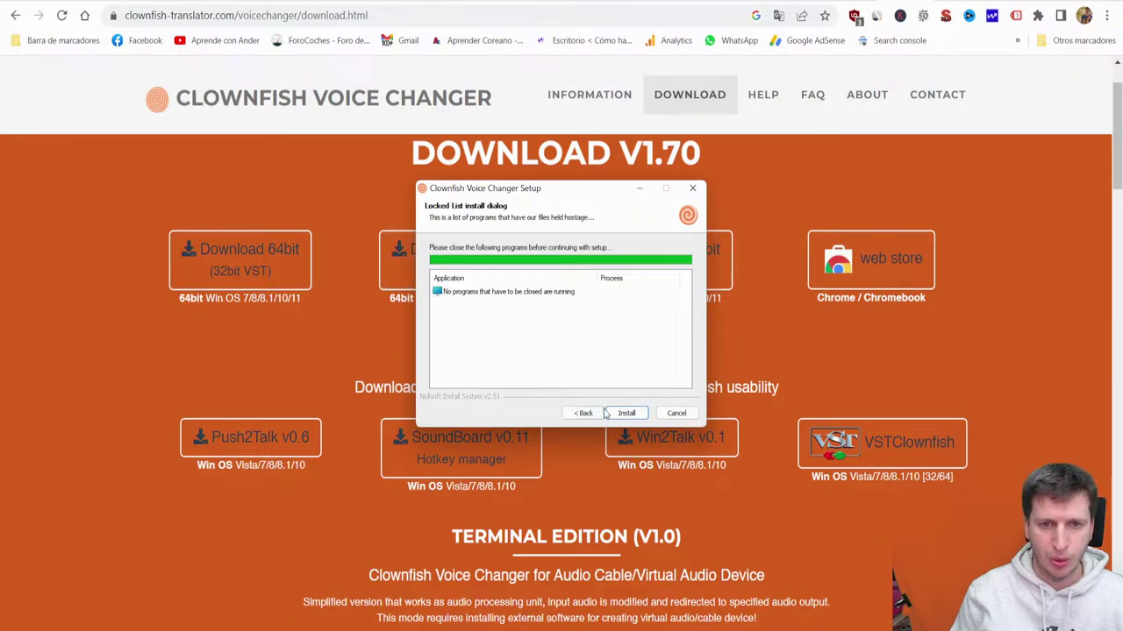
click(633, 414)
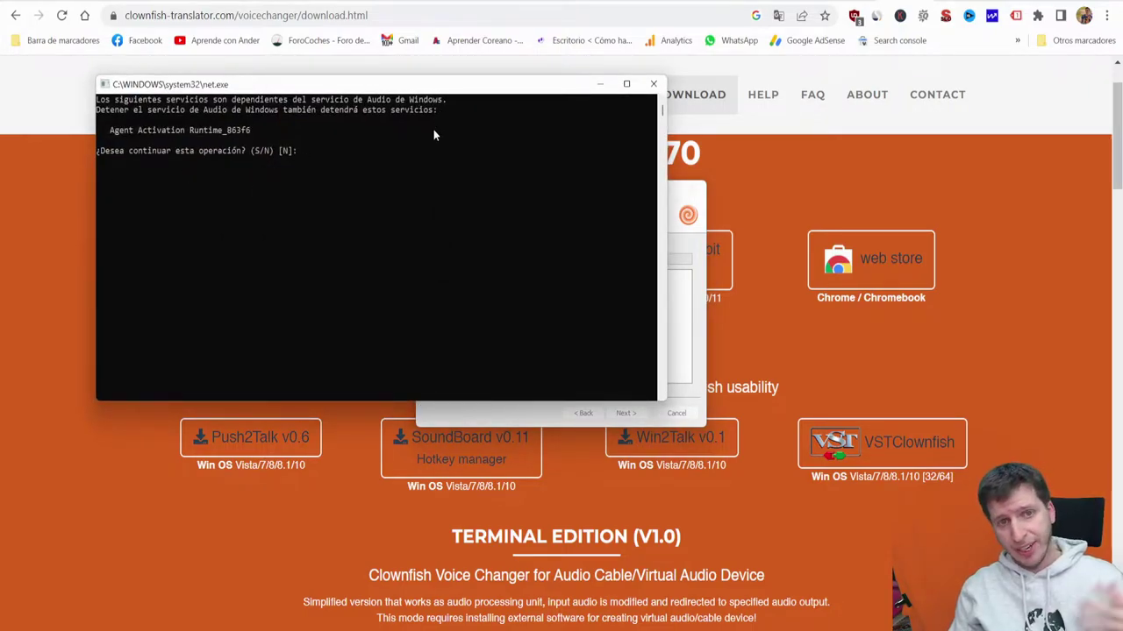
Answer S to allow the Windows audio service to stop, and finish the setup wizard
text(Y)
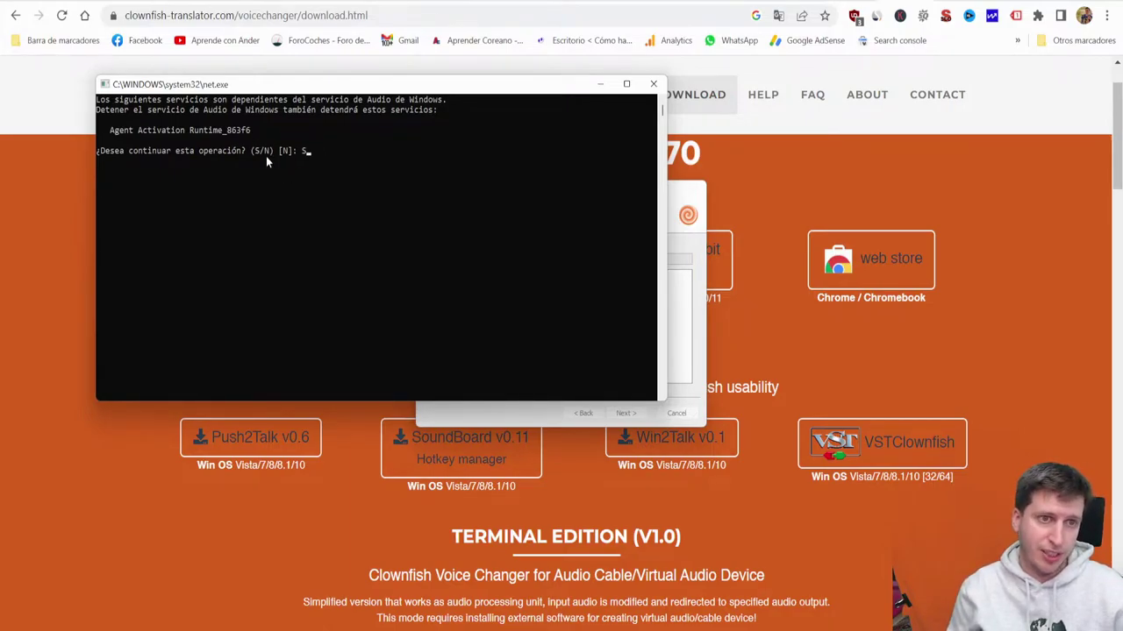
key(Return)
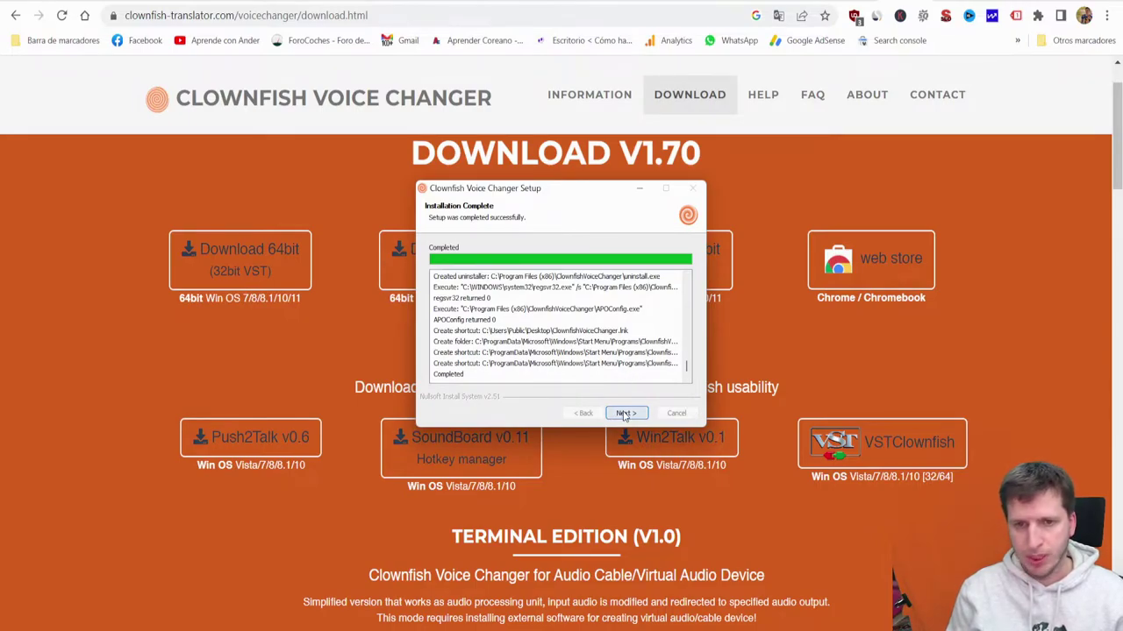
click(624, 414)
click(623, 414)
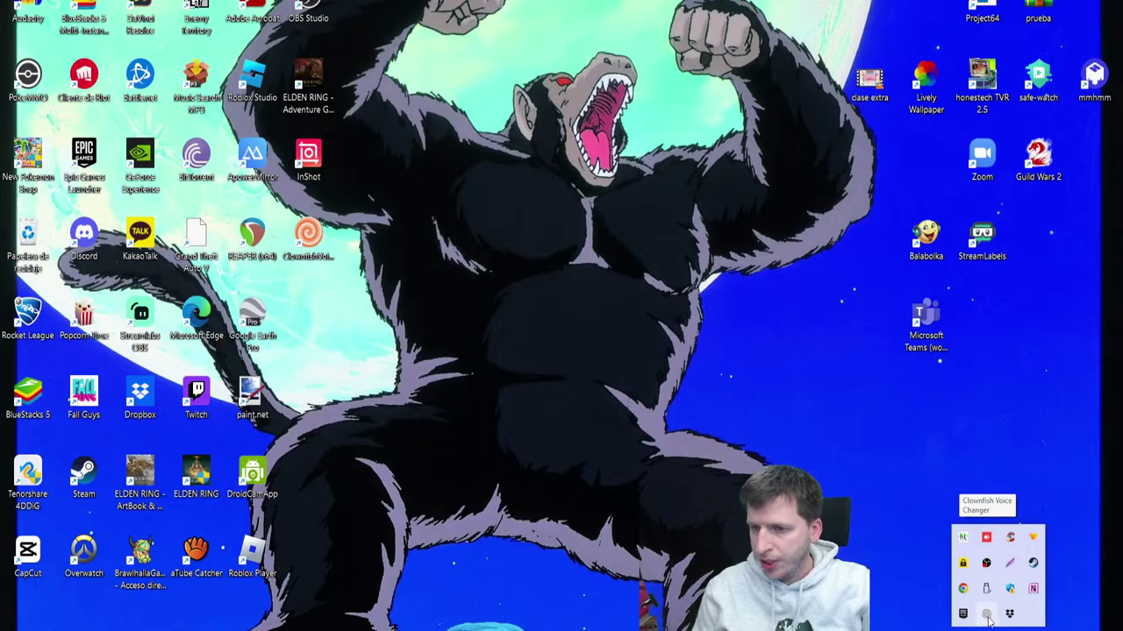
Check in Clownfish's System Integration setup which microphones have the voice changer installed, and close the window
right_click(987, 617)
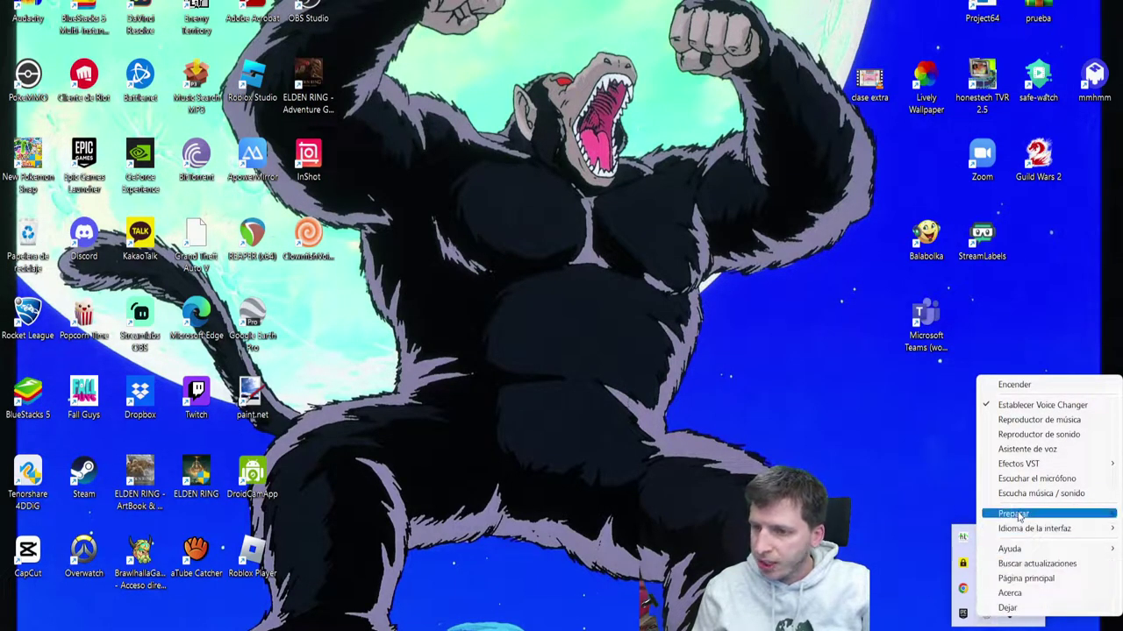
mouse_move(1019, 517)
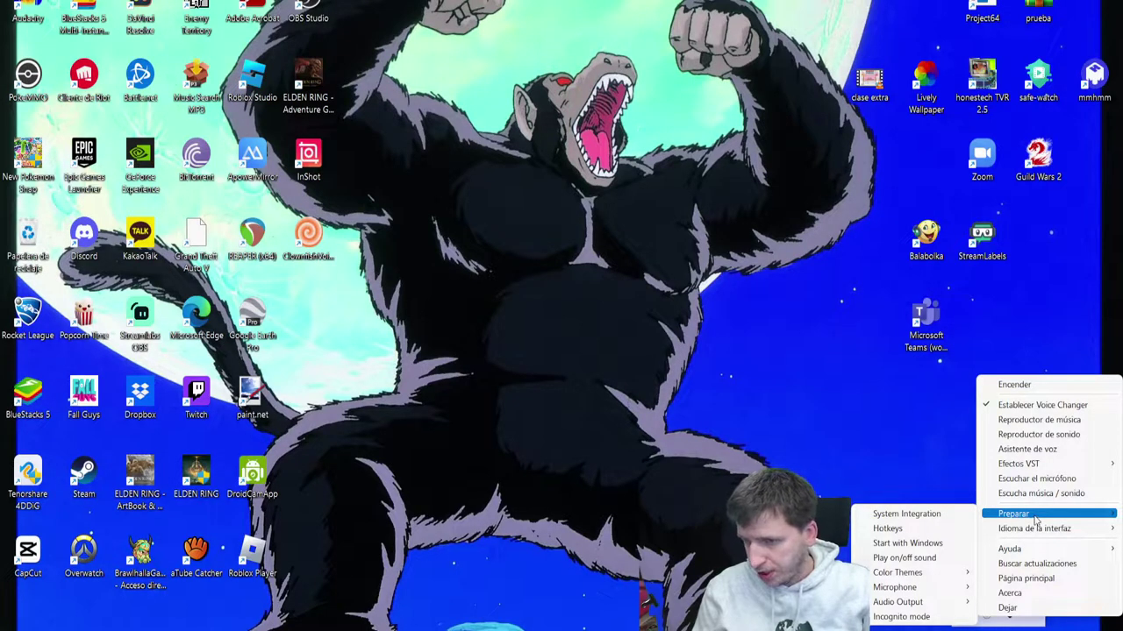
click(917, 516)
drag(198, 93, 535, 210)
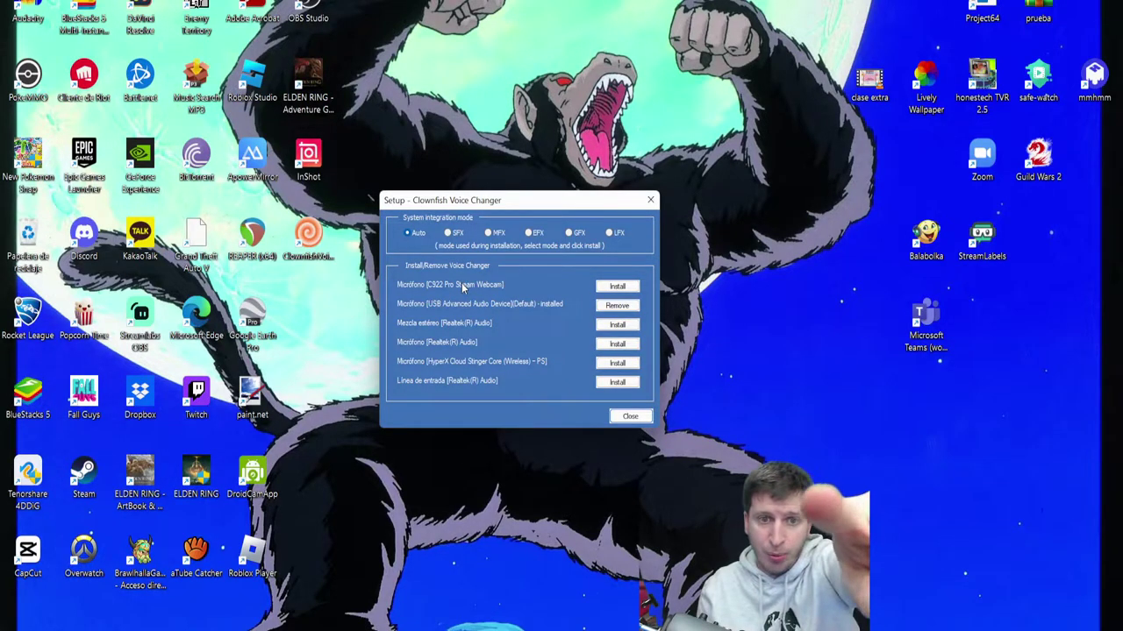
click(618, 286)
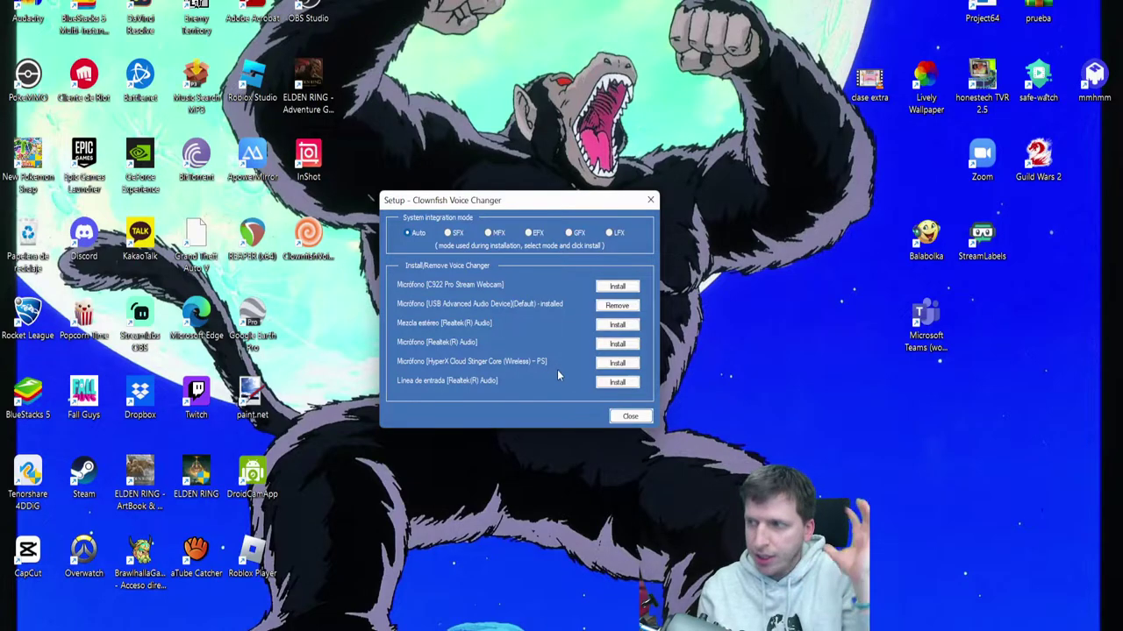
click(628, 418)
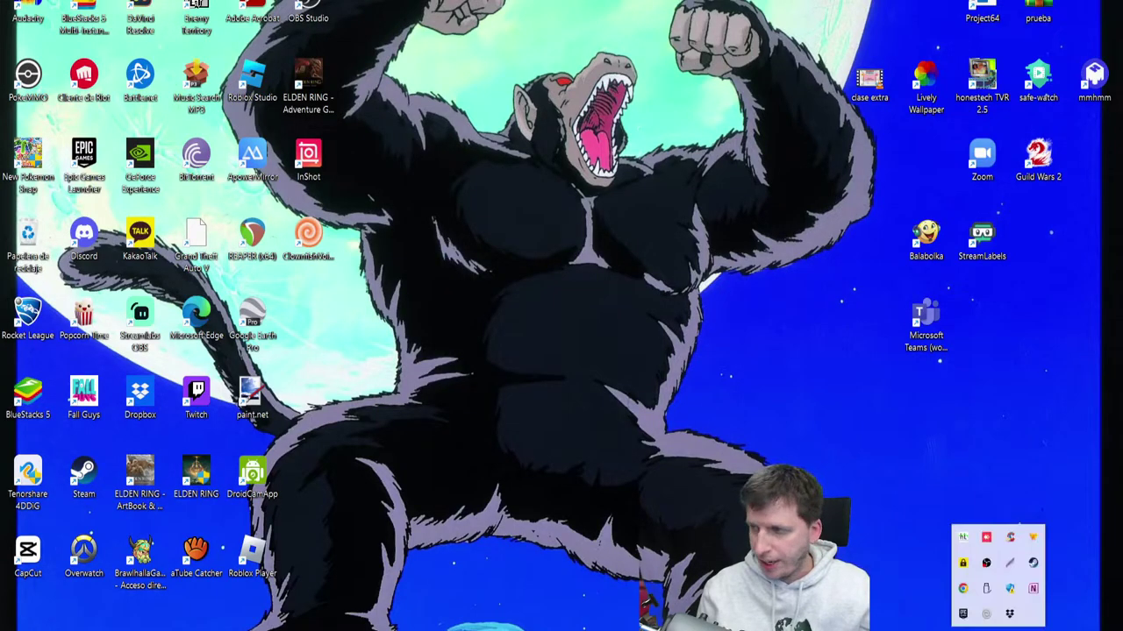
Turn on Clownfish Voice Changer with its Encender option
right_click(985, 616)
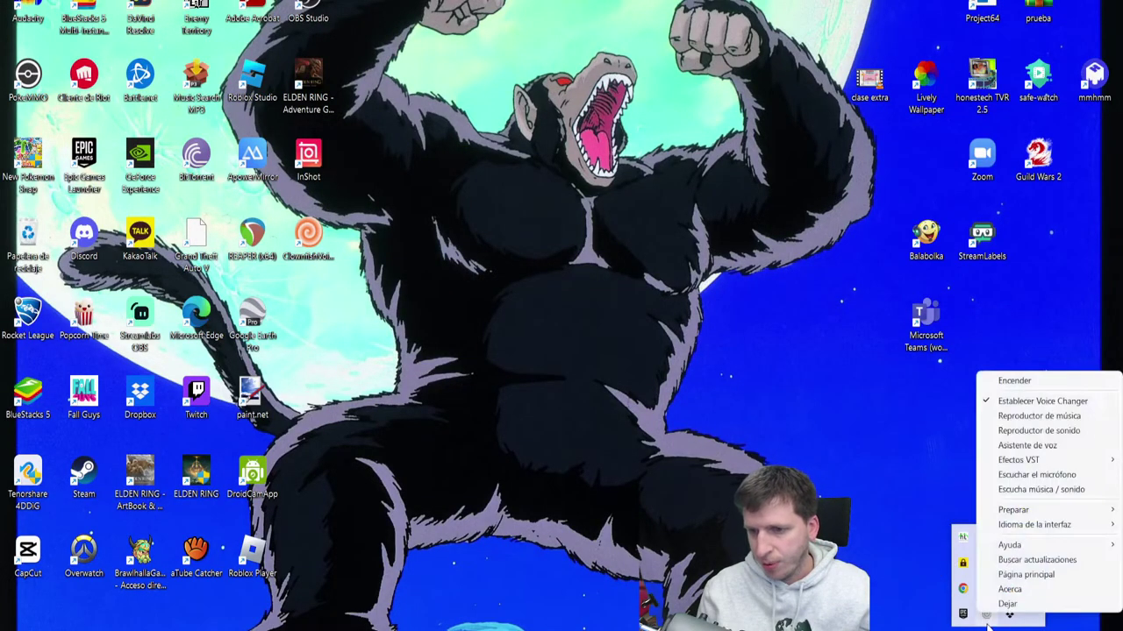
click(985, 628)
click(985, 625)
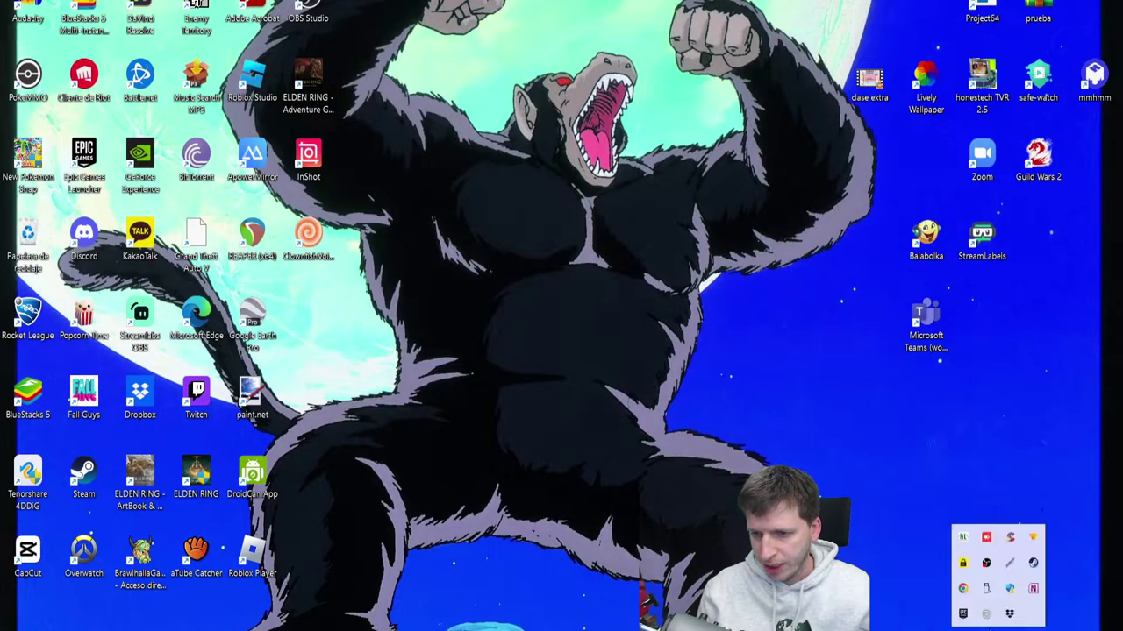
right_click(985, 615)
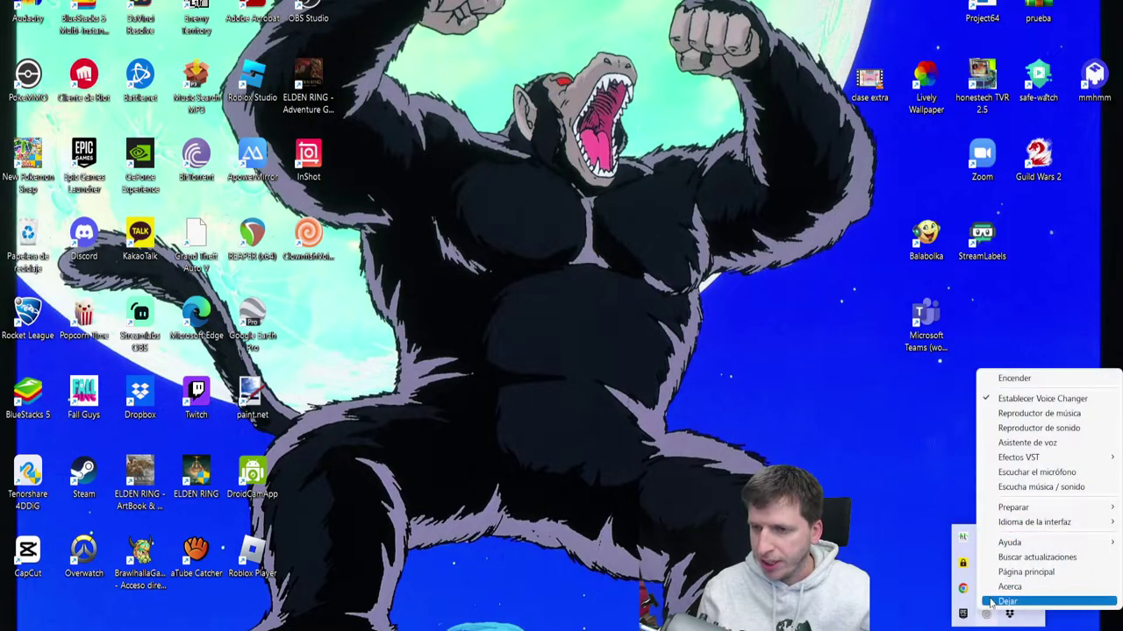
click(1015, 379)
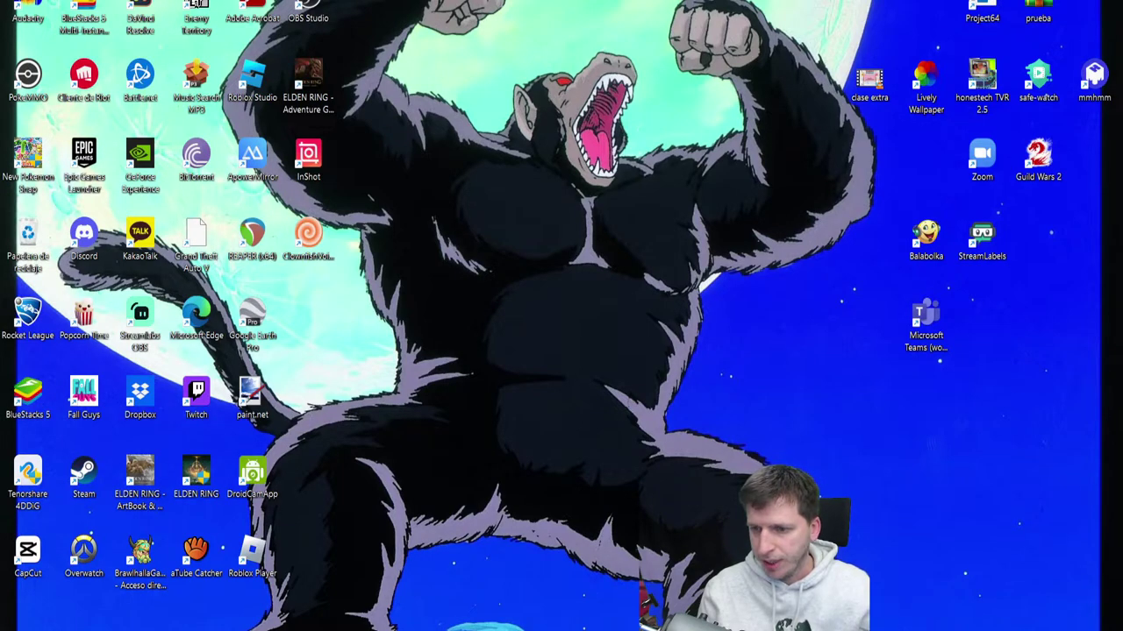
Open the Establecer Voice Changer window and move it to the middle of the desktop
click(998, 630)
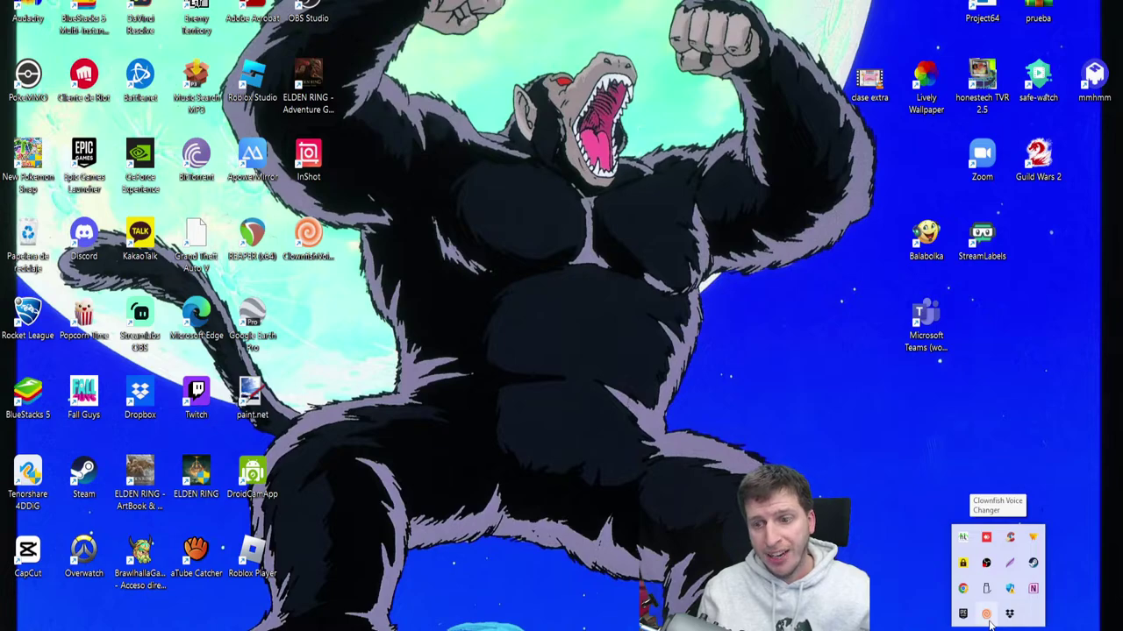
right_click(987, 618)
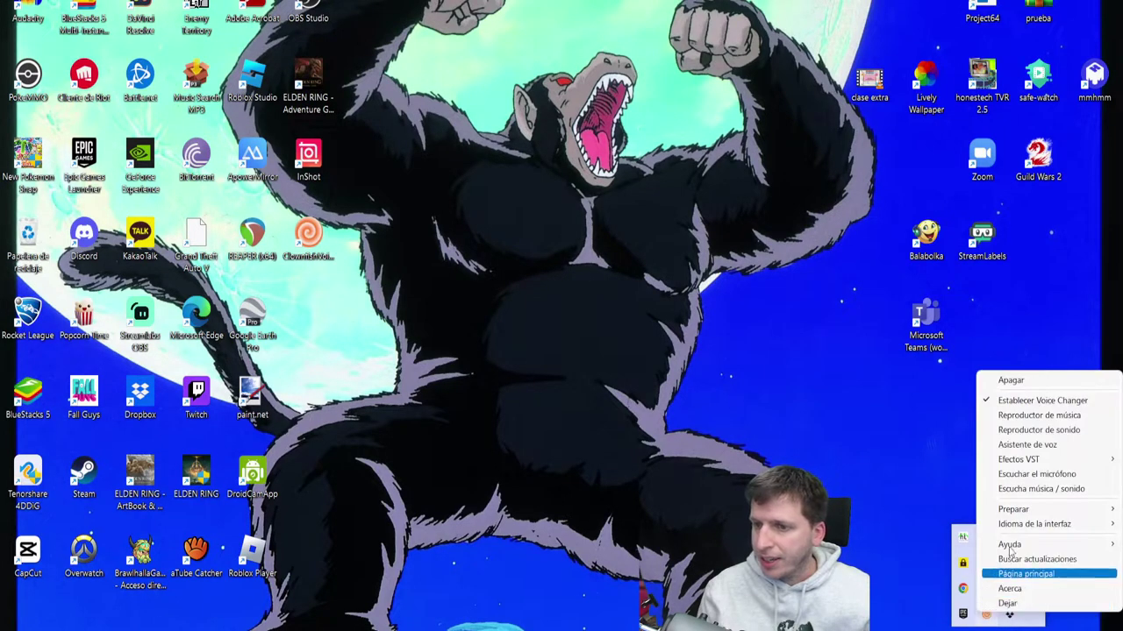
click(1049, 405)
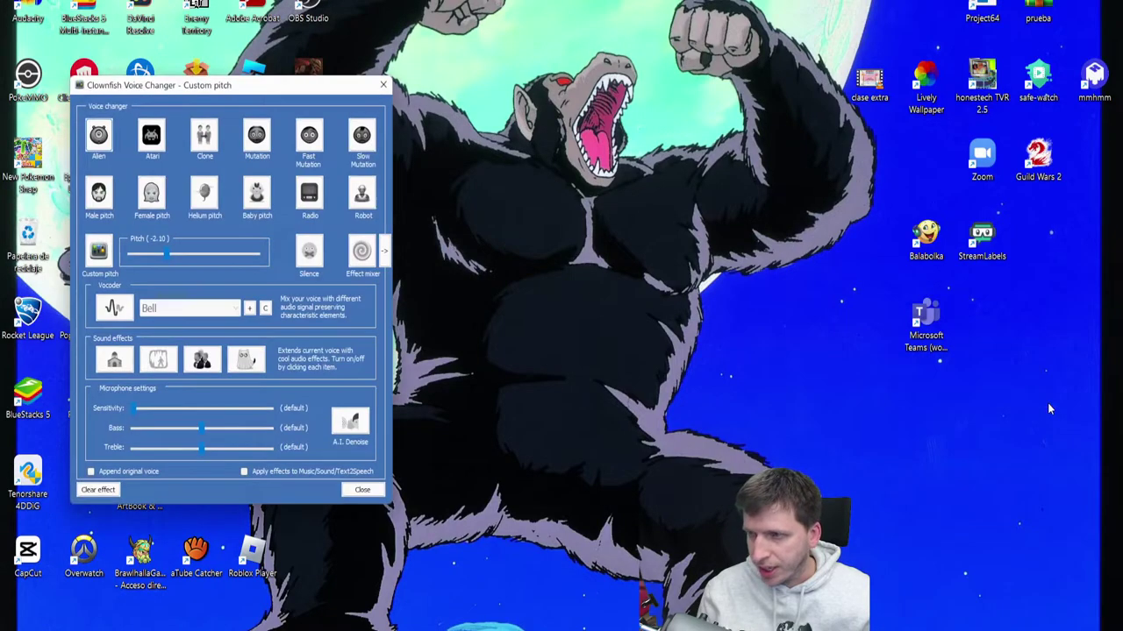
drag(290, 91, 627, 116)
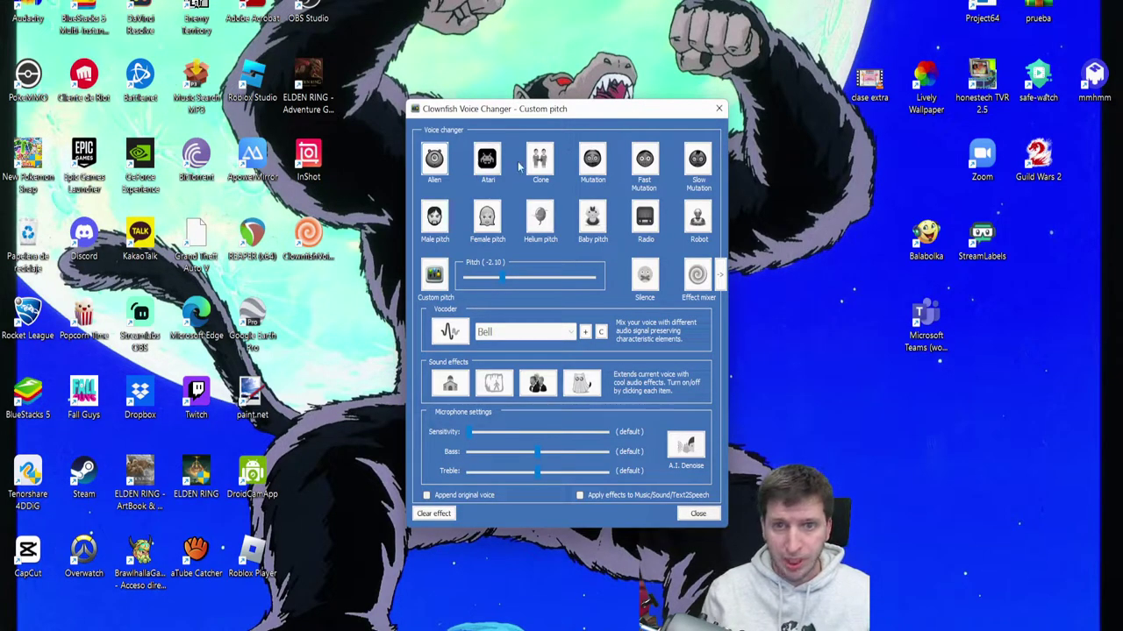
Try the Alien, Female pitch, Robot and Helium pitch voices, and clear the file window from the desktop
click(444, 159)
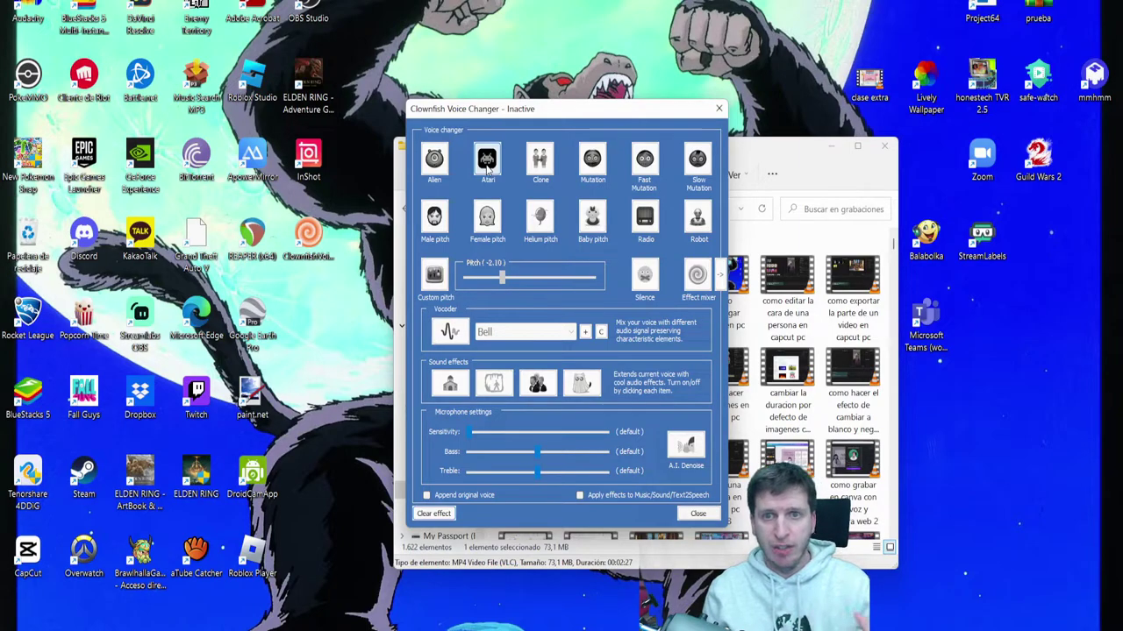
click(489, 224)
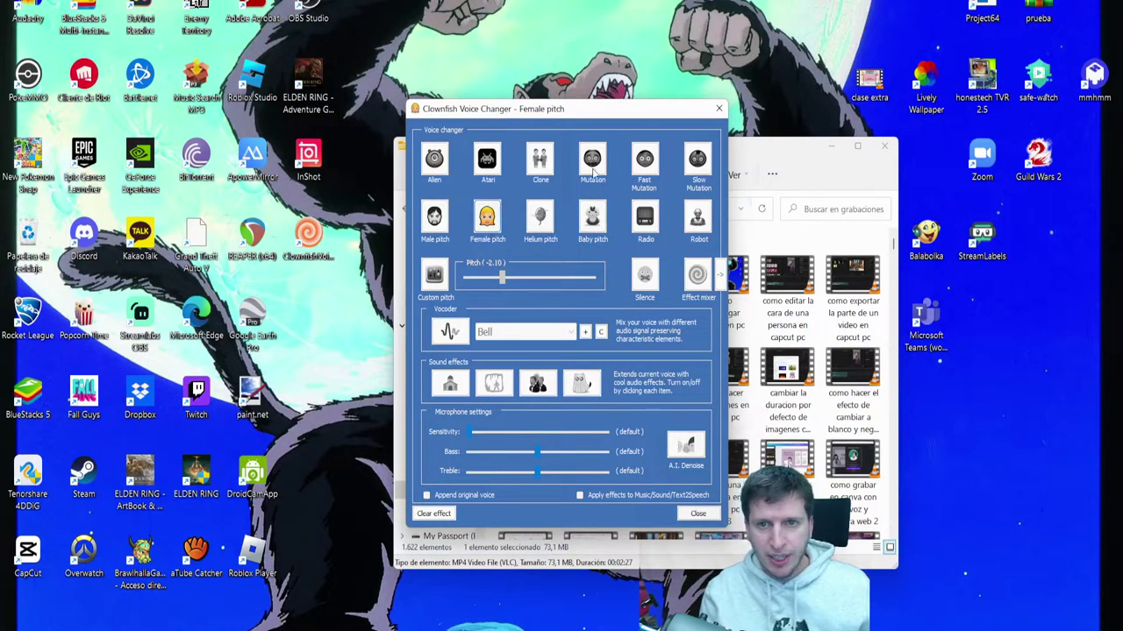
click(697, 219)
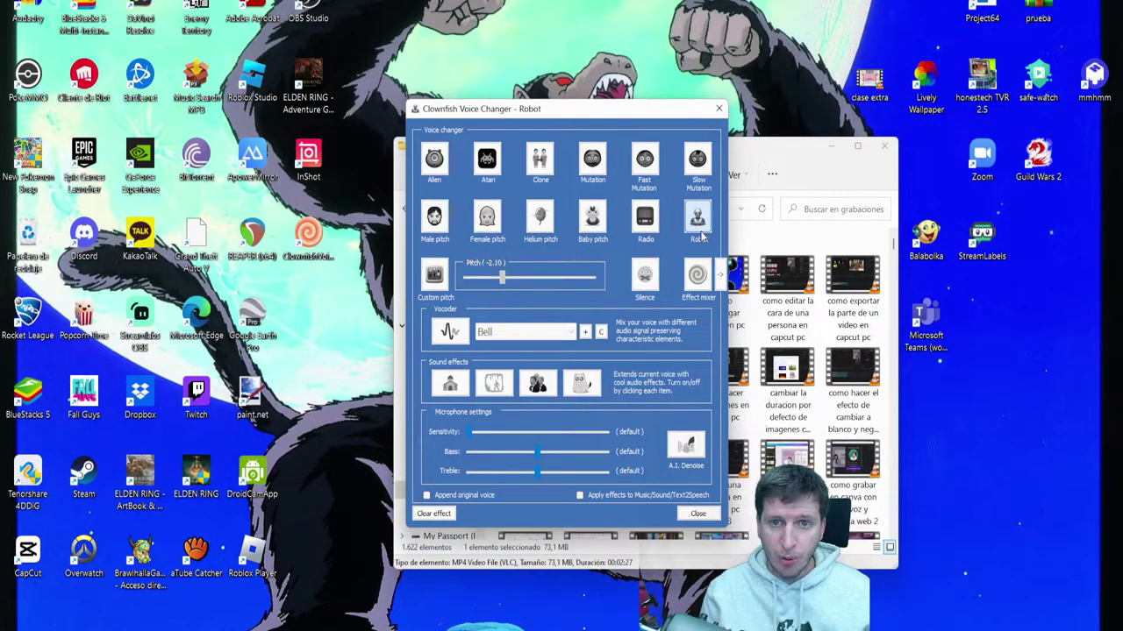
click(546, 218)
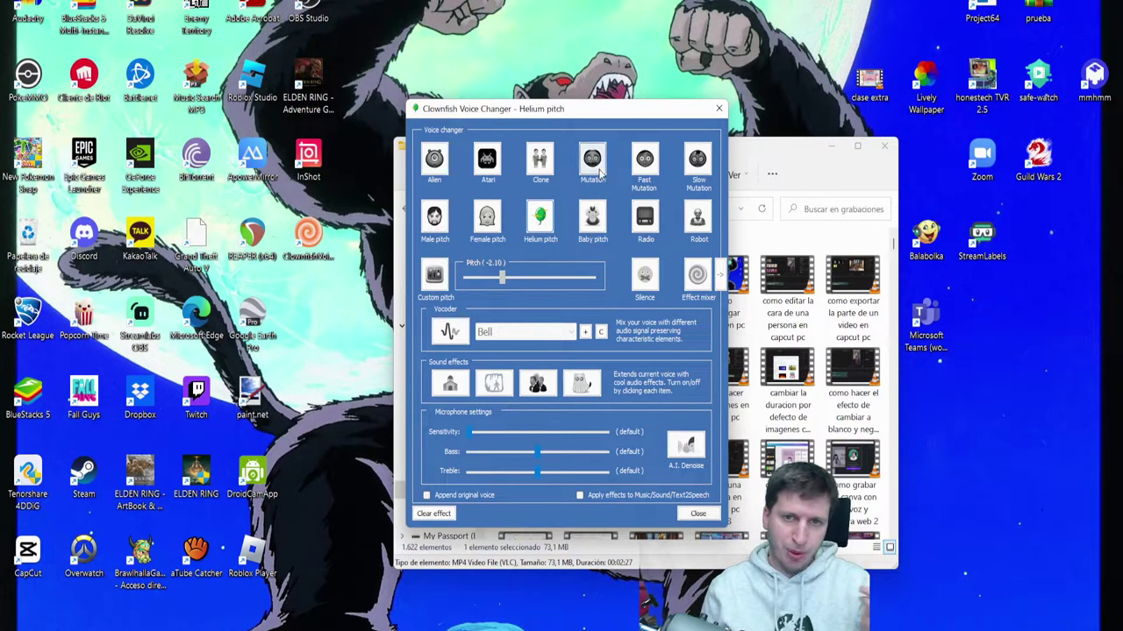
key(super+d)
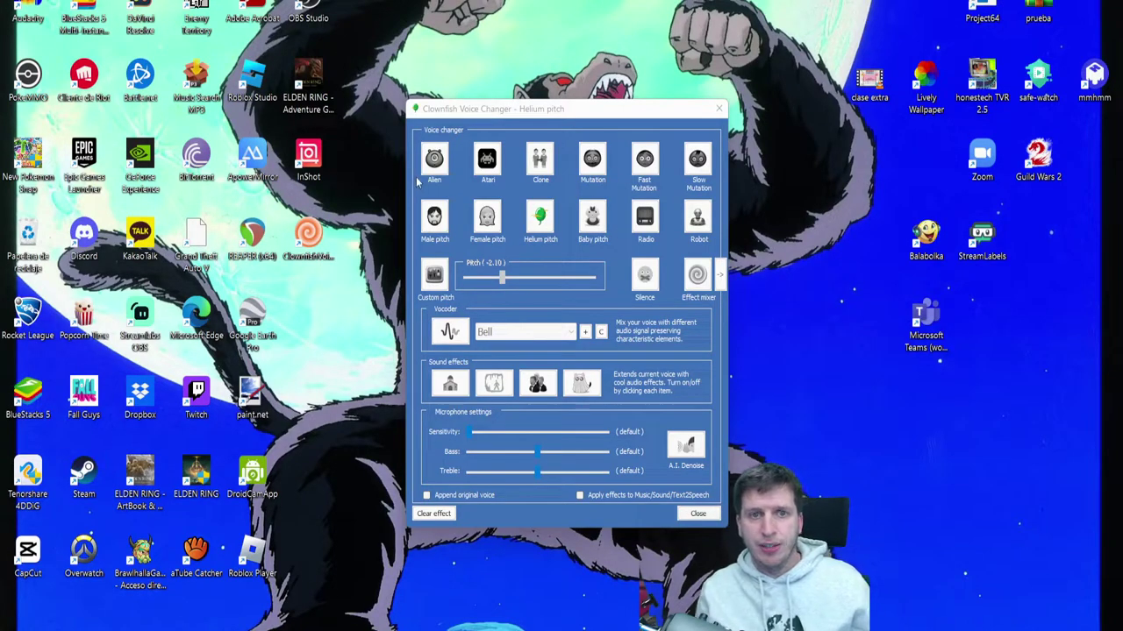
Clear the active voice effect and close the voice changer window
click(432, 515)
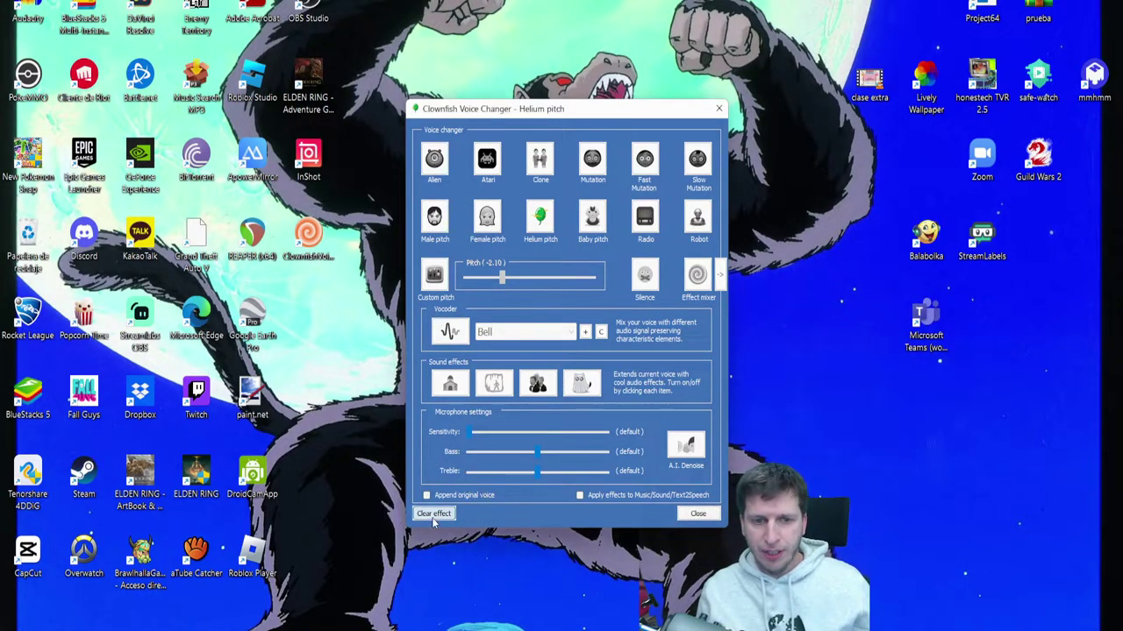
click(433, 518)
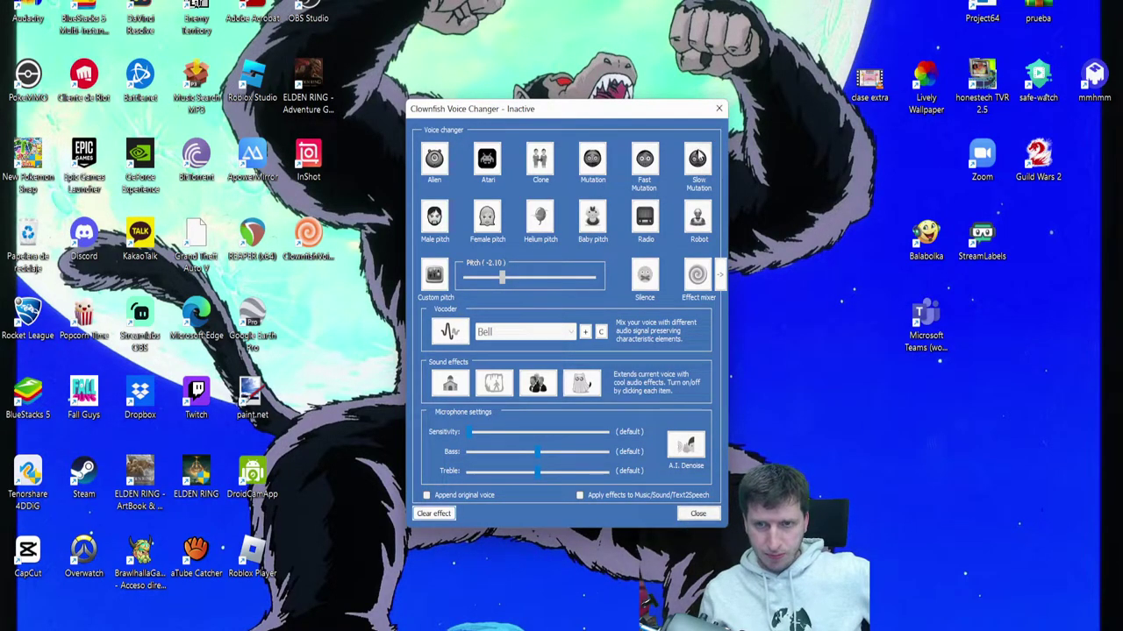
click(698, 514)
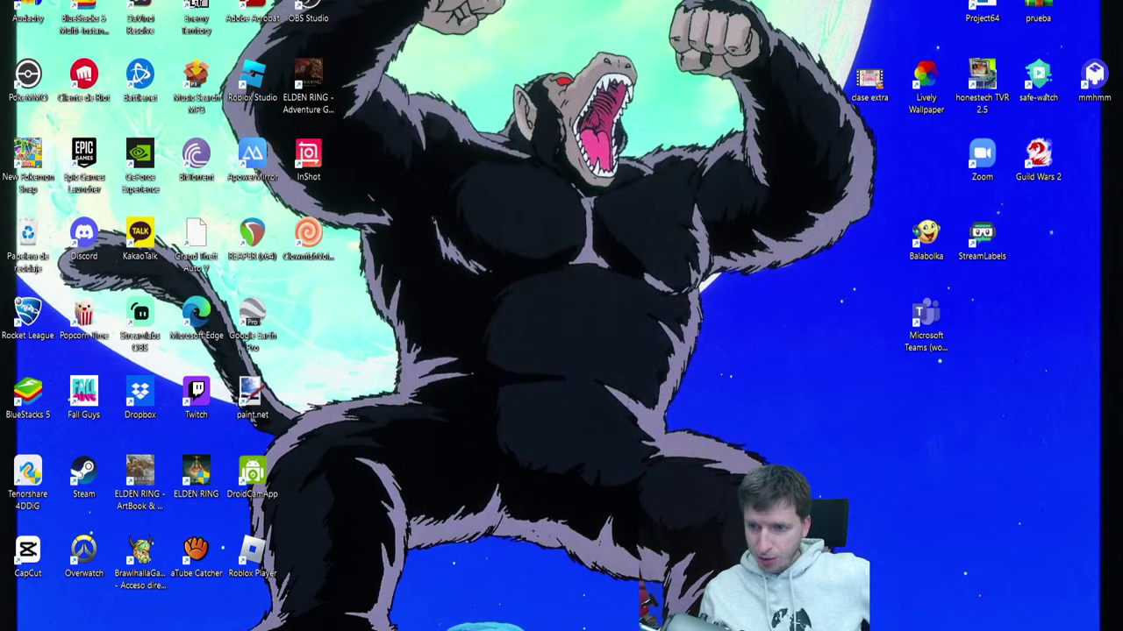
Reopen Clownfish's System Integration setup to review the voice changer installation for each microphone
click(985, 628)
right_click(987, 614)
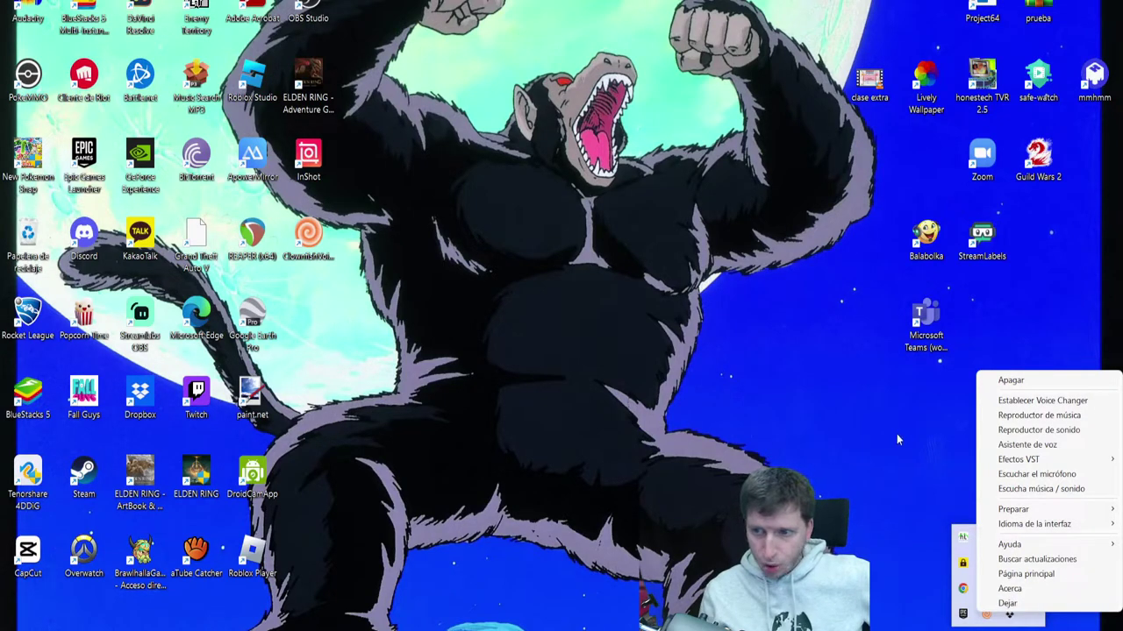
click(1018, 401)
click(998, 628)
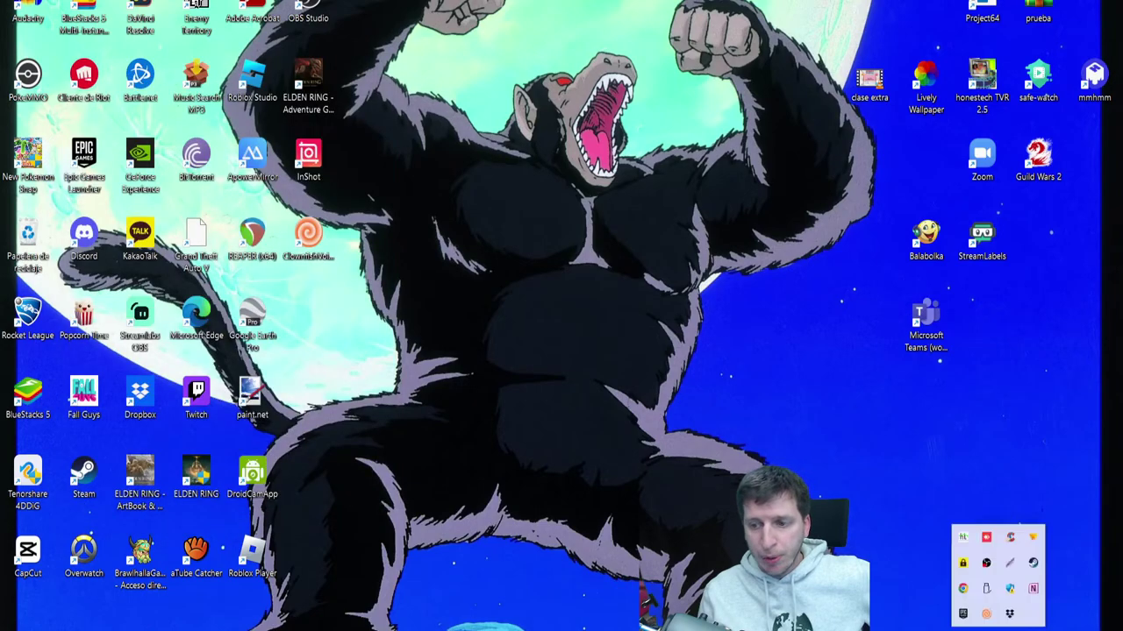
right_click(986, 614)
mouse_move(1017, 513)
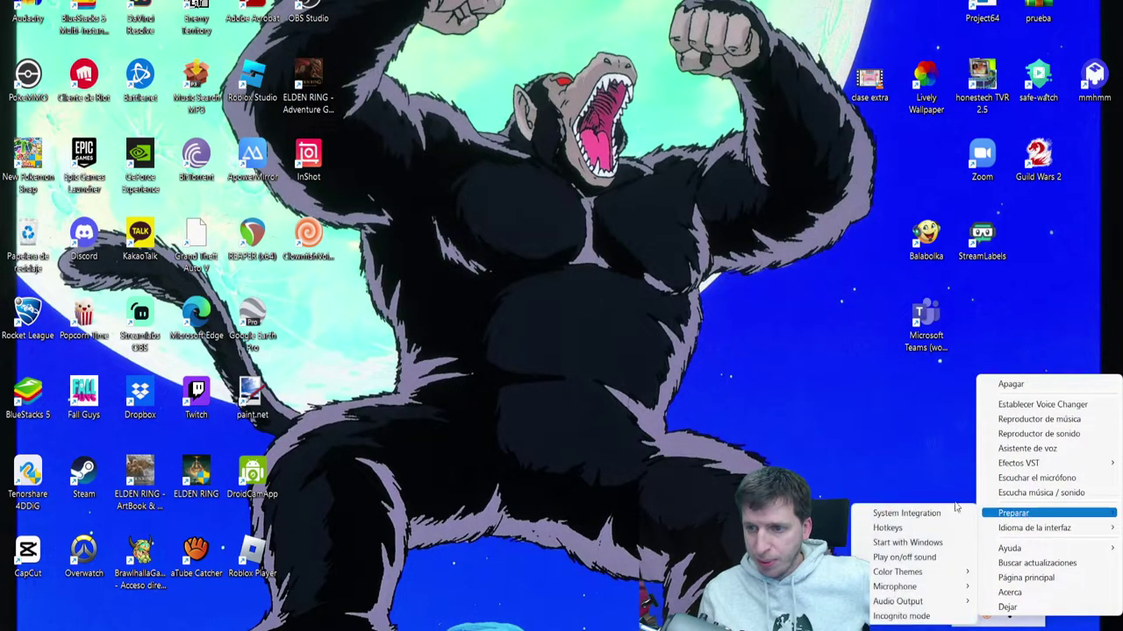
click(911, 510)
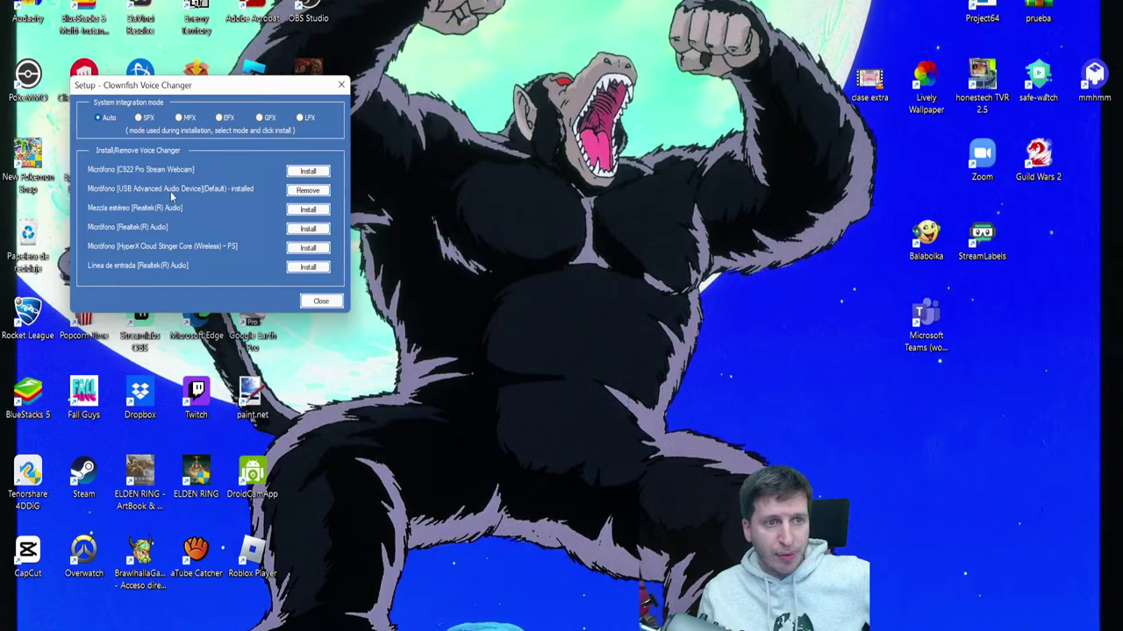